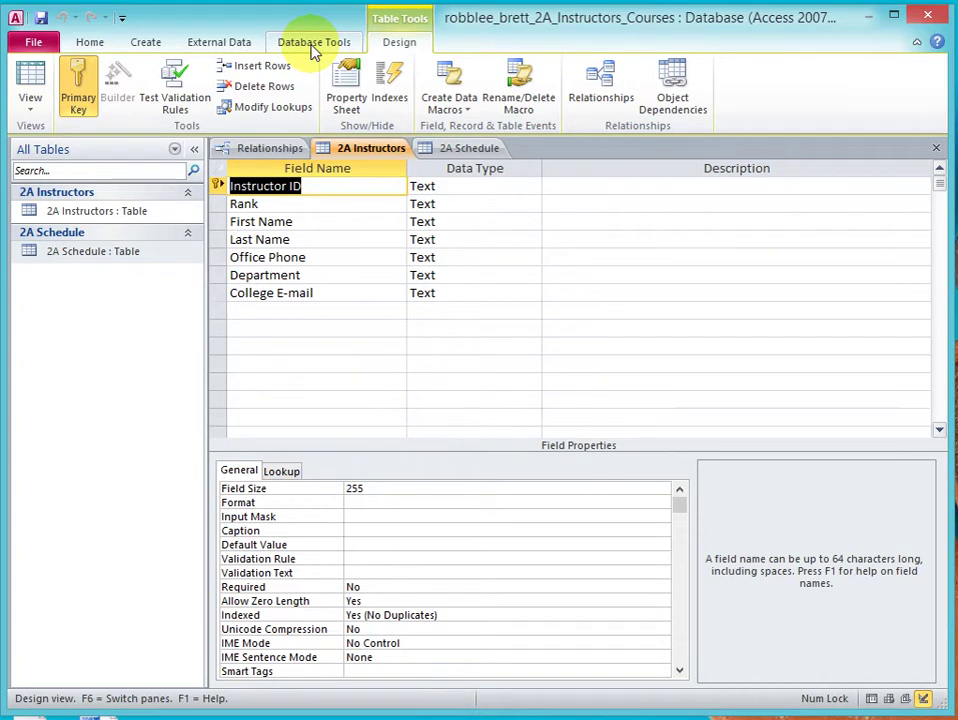
Step: Try to relate Instructor ID in 2A Instructors to Instructor ID in 2A Schedule with Enforce Referential Integrity enabled
{"action": "left_click", "coordinate": [314, 44]}
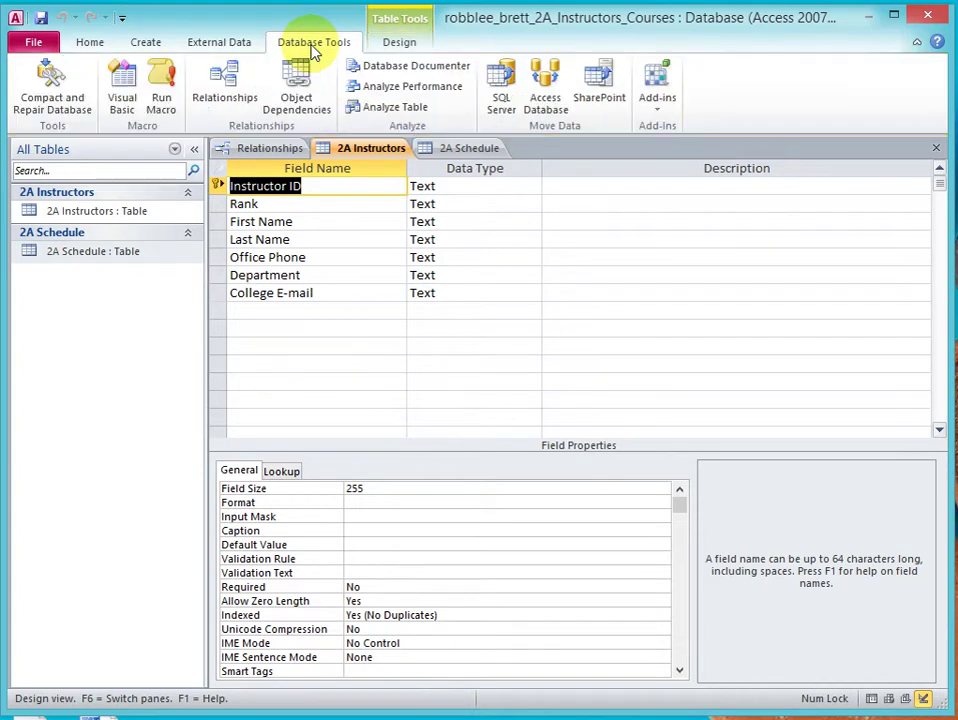
{"action": "left_click", "coordinate": [224, 86]}
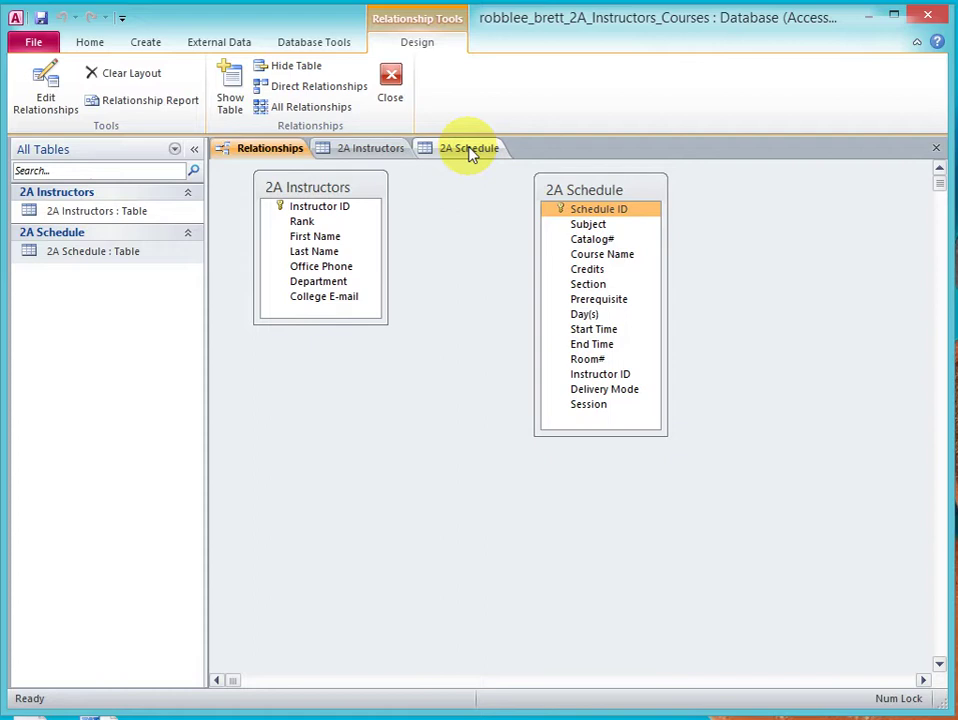
{"action": "left_click", "coordinate": [300, 222]}
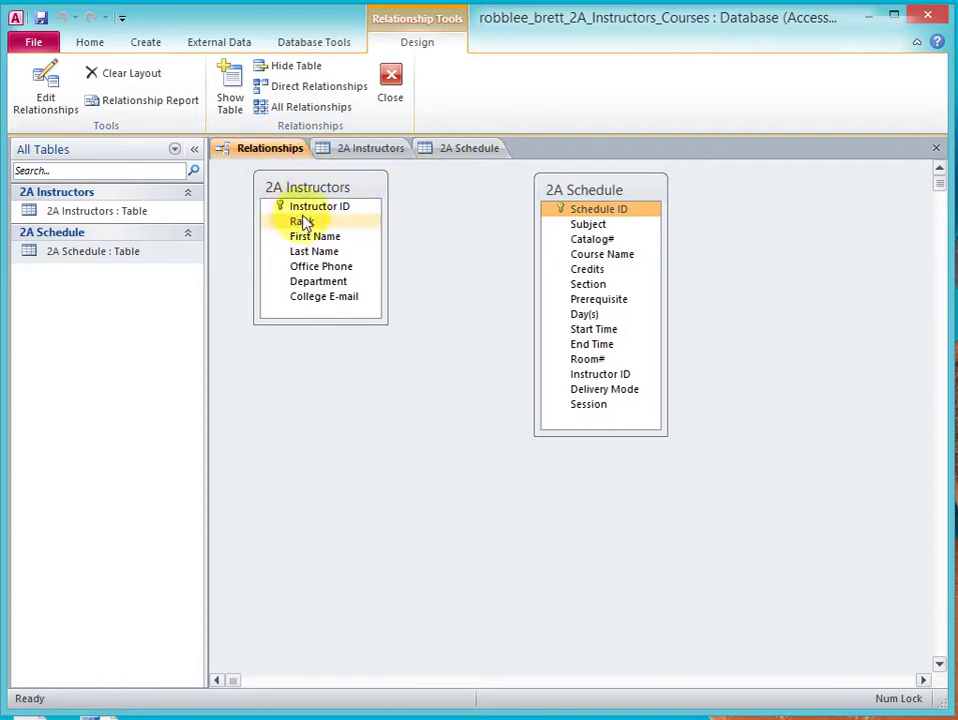
{"action": "left_click", "coordinate": [318, 209]}
{"action": "left_click_drag", "start_coordinate": [318, 212], "coordinate": [589, 377]}
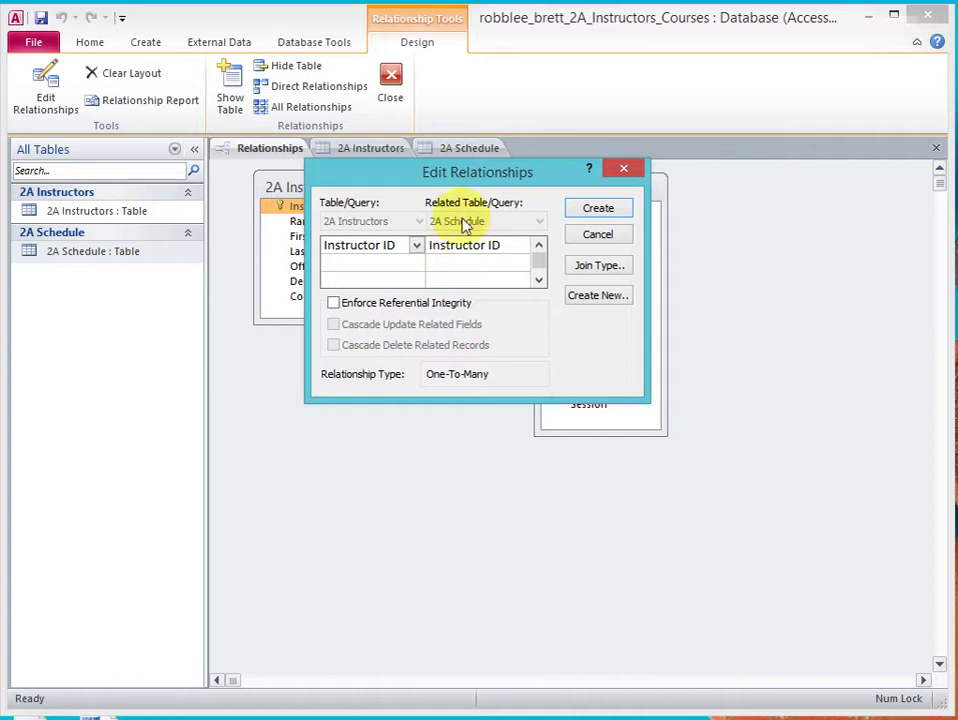
{"action": "left_click", "coordinate": [333, 303]}
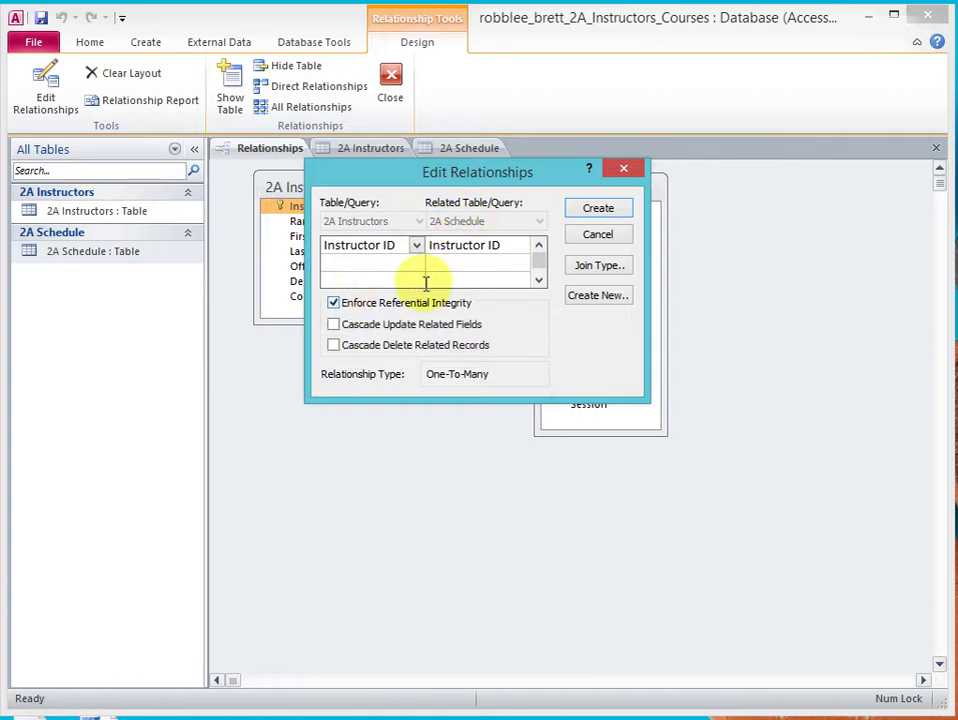
{"action": "left_click", "coordinate": [593, 209]}
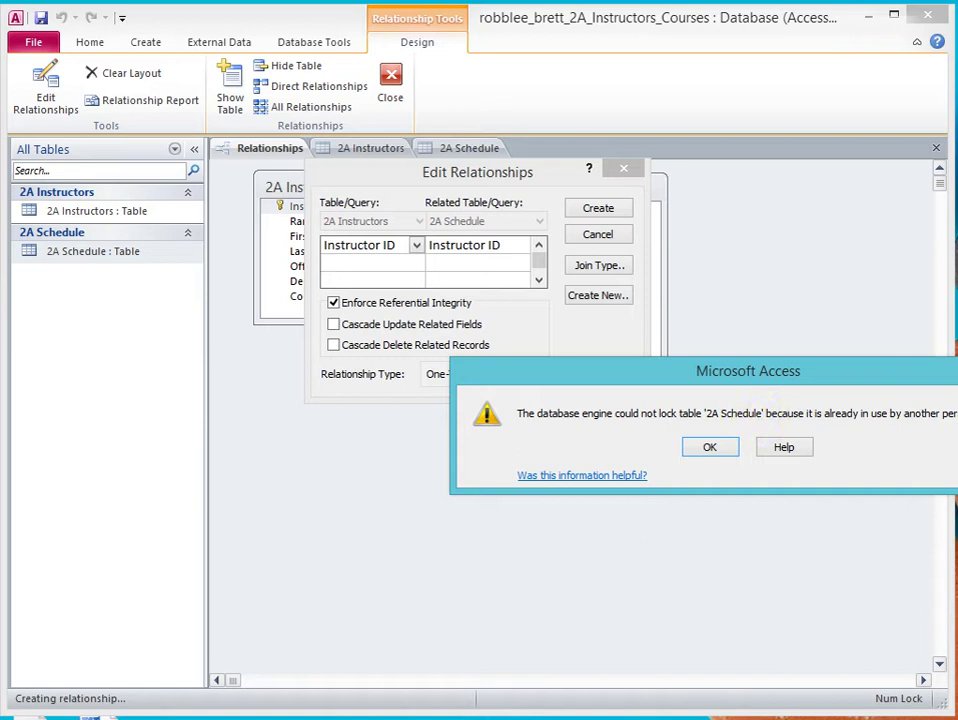
{"action": "left_click", "coordinate": [707, 447]}
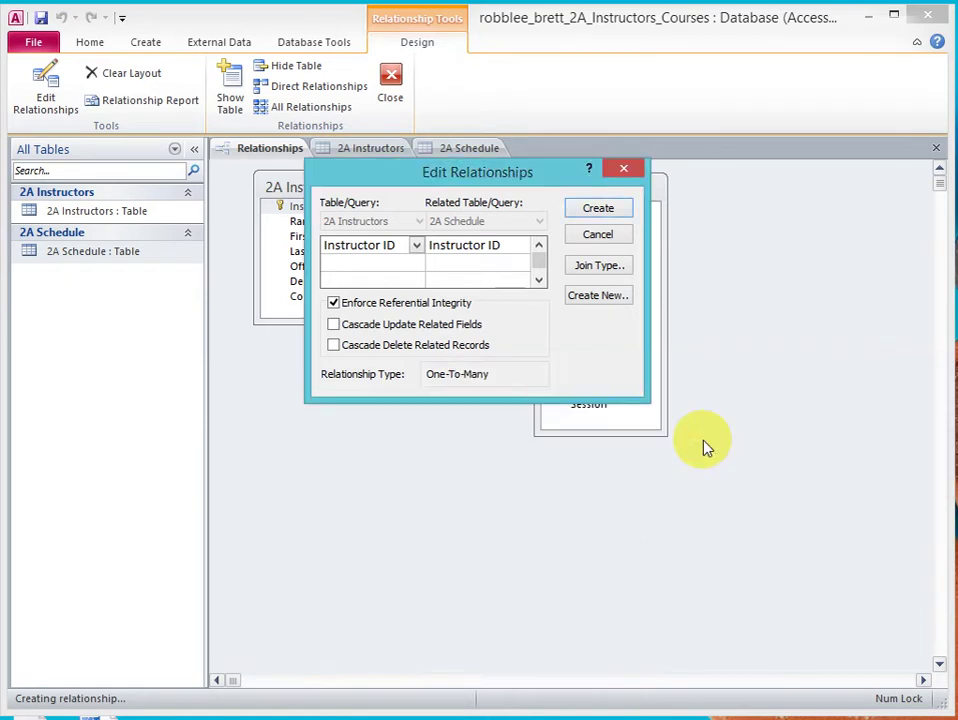
{"action": "left_click", "coordinate": [600, 237]}
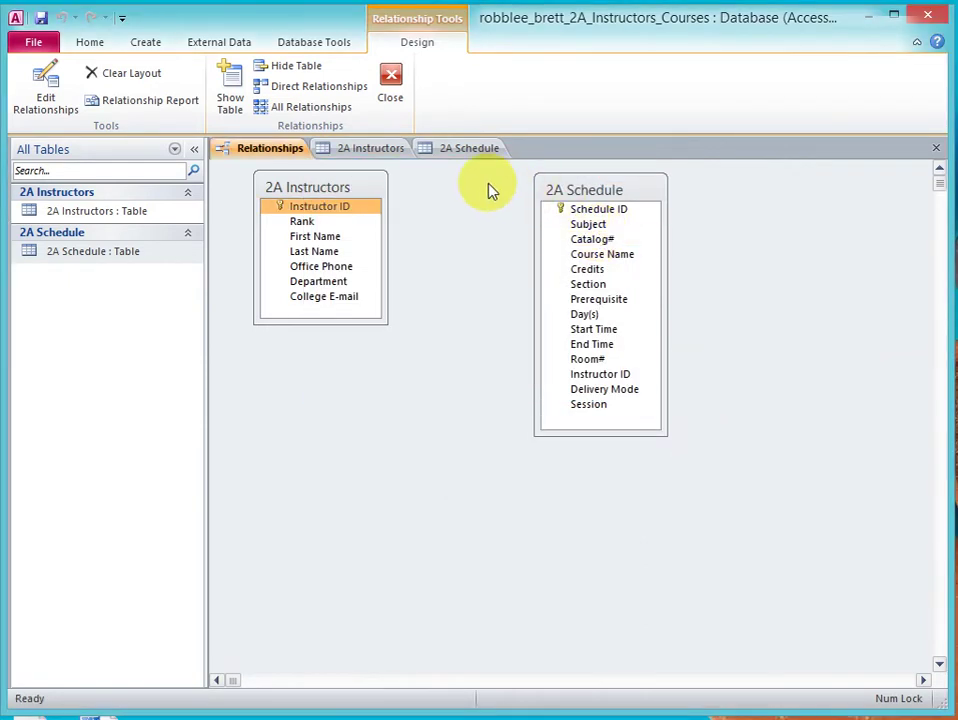
Step: Close the open 2A Schedule and 2A Instructors tables, and reopen the Relationships window
{"action": "left_click", "coordinate": [473, 148]}
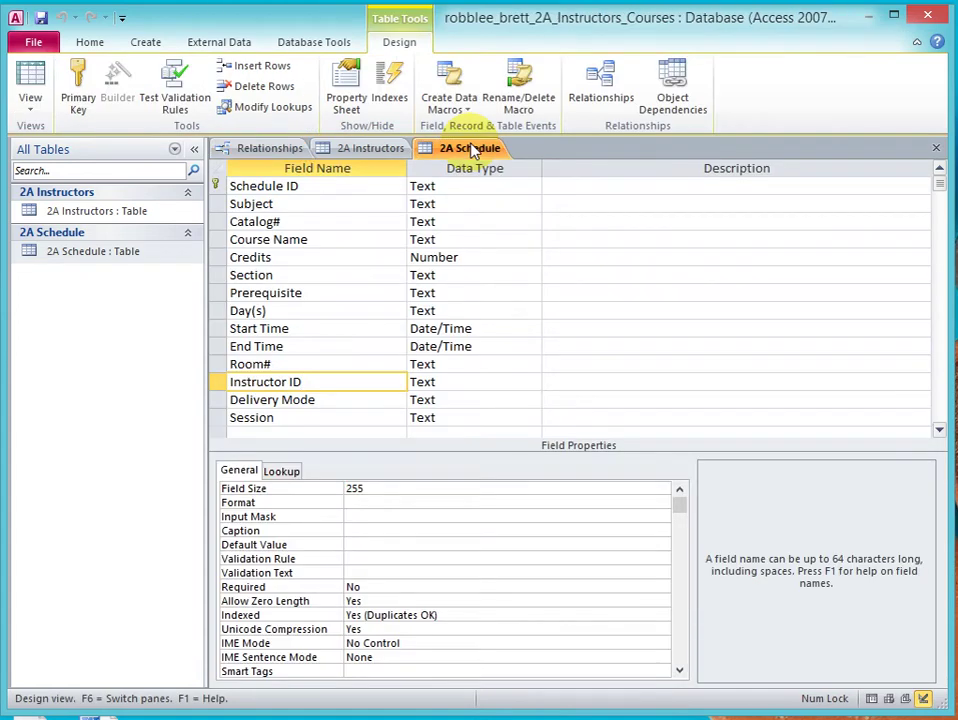
{"action": "left_click", "coordinate": [937, 150]}
{"action": "left_click", "coordinate": [390, 148]}
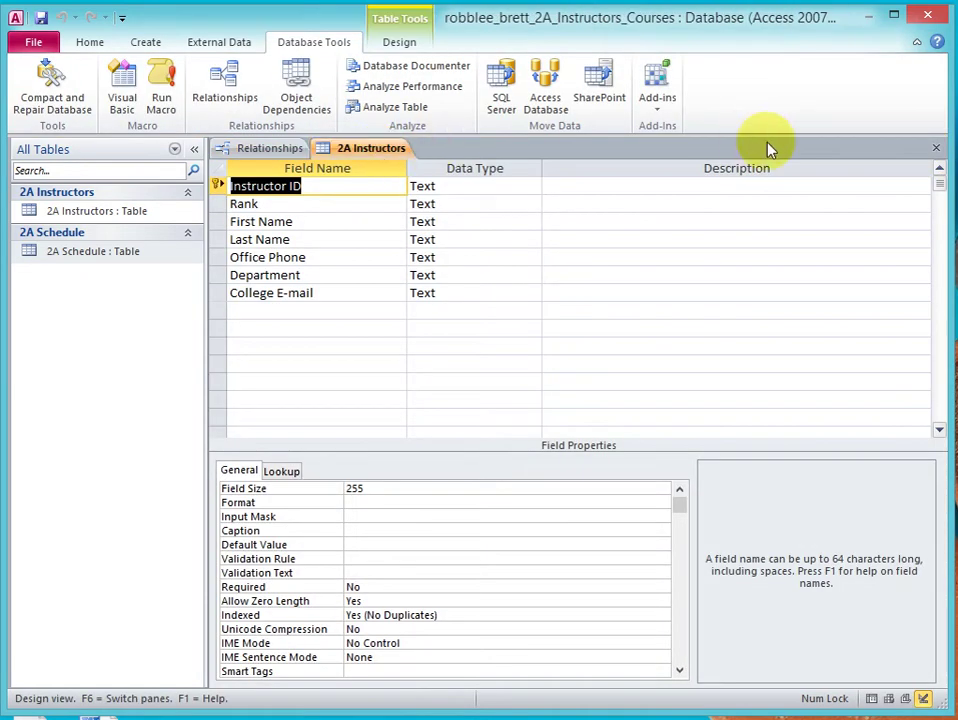
{"action": "left_click", "coordinate": [937, 151]}
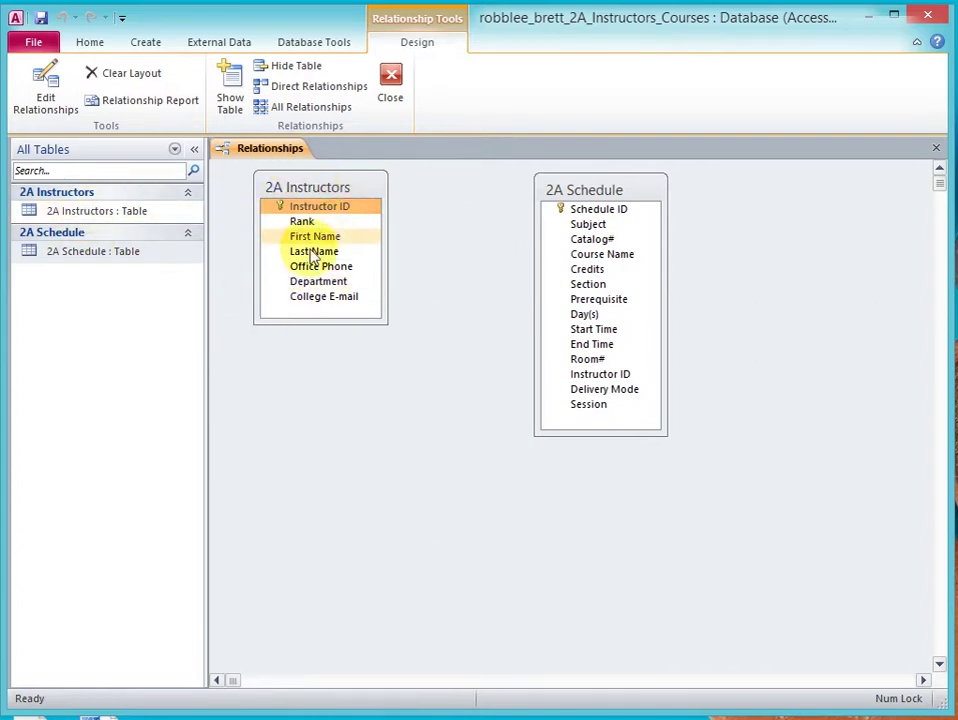
{"action": "left_click", "coordinate": [938, 152]}
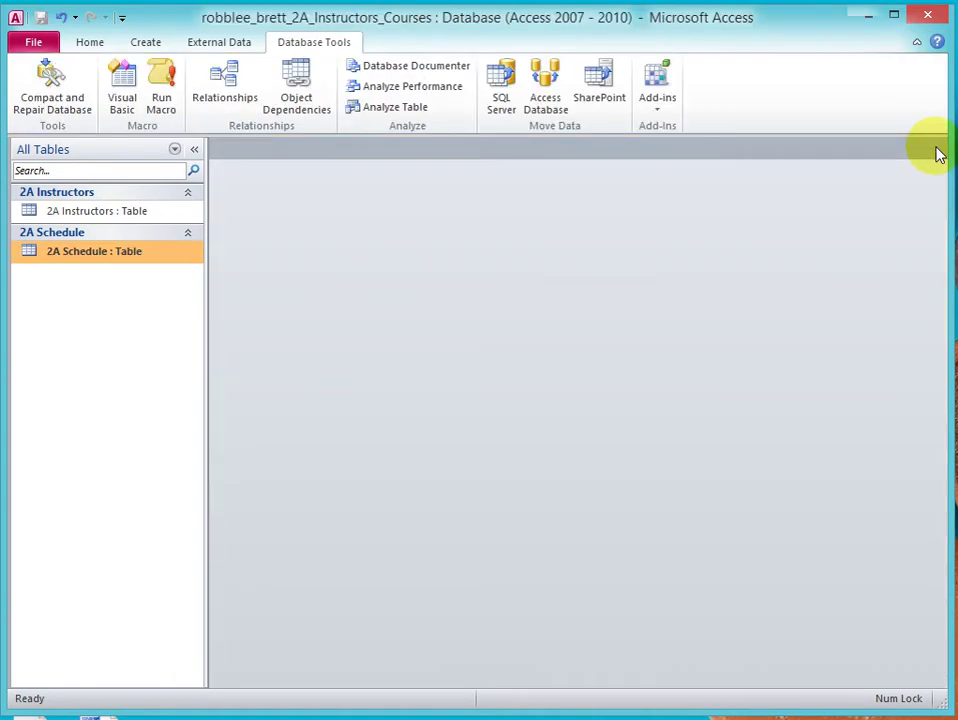
{"action": "left_click", "coordinate": [222, 104]}
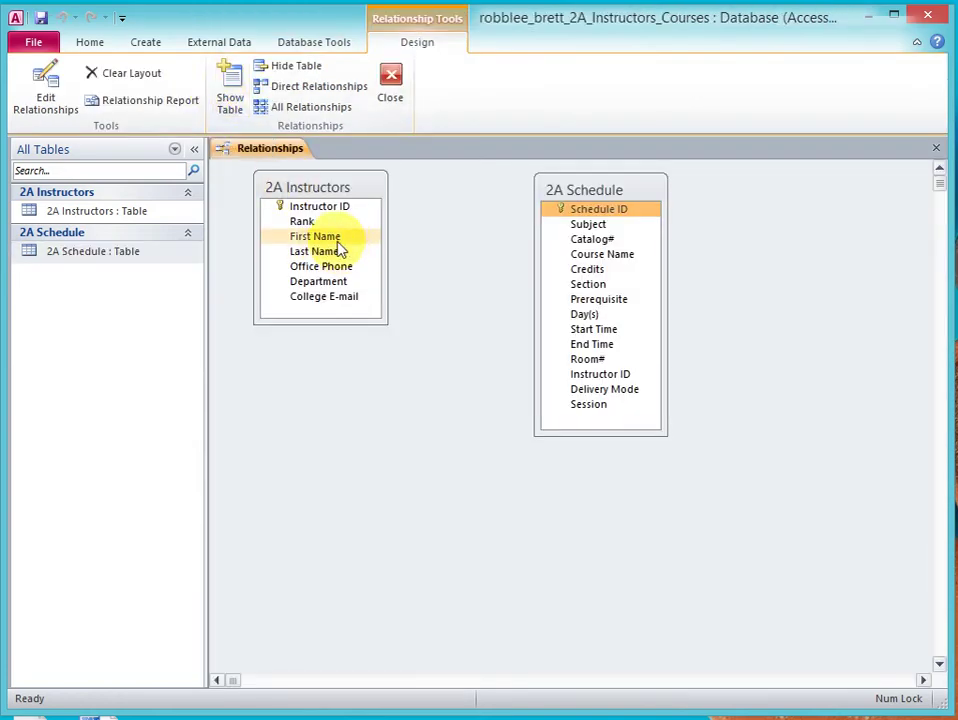
Step: Hide the 2A Instructors and 2A Schedule tables to empty the relationships layout
{"action": "left_click", "coordinate": [304, 185]}
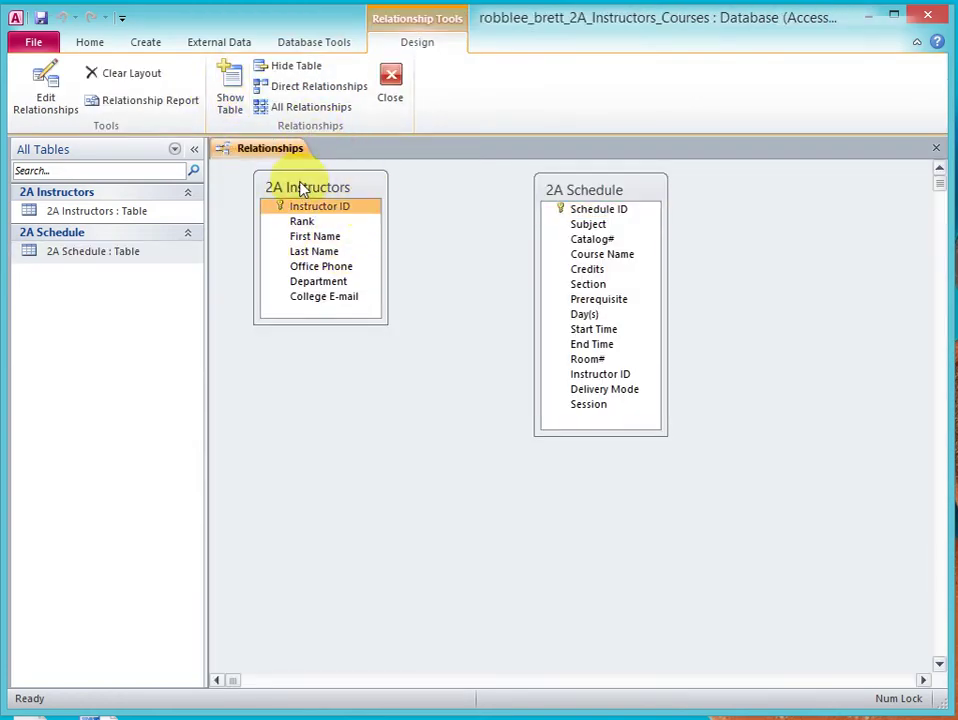
{"action": "left_click", "coordinate": [293, 66]}
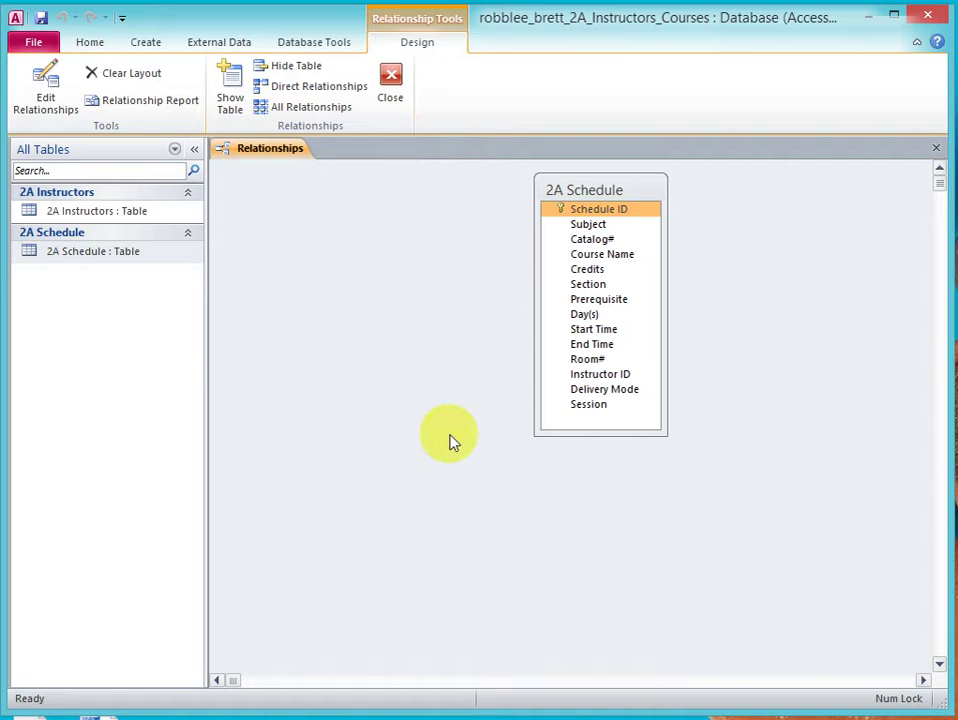
{"action": "left_click", "coordinate": [233, 88]}
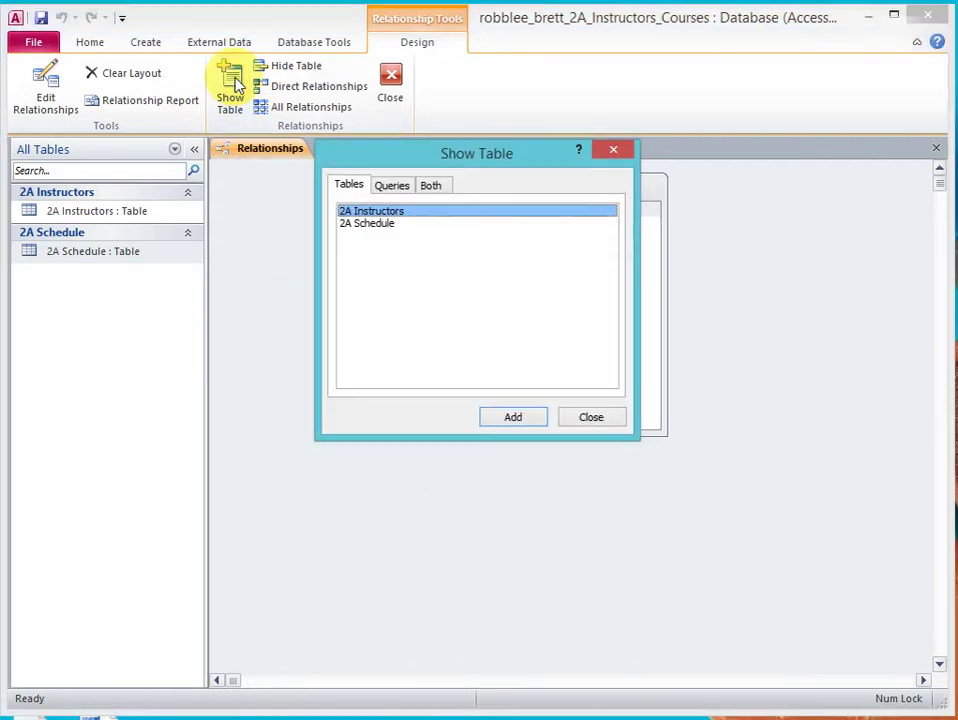
{"action": "left_click", "coordinate": [372, 223]}
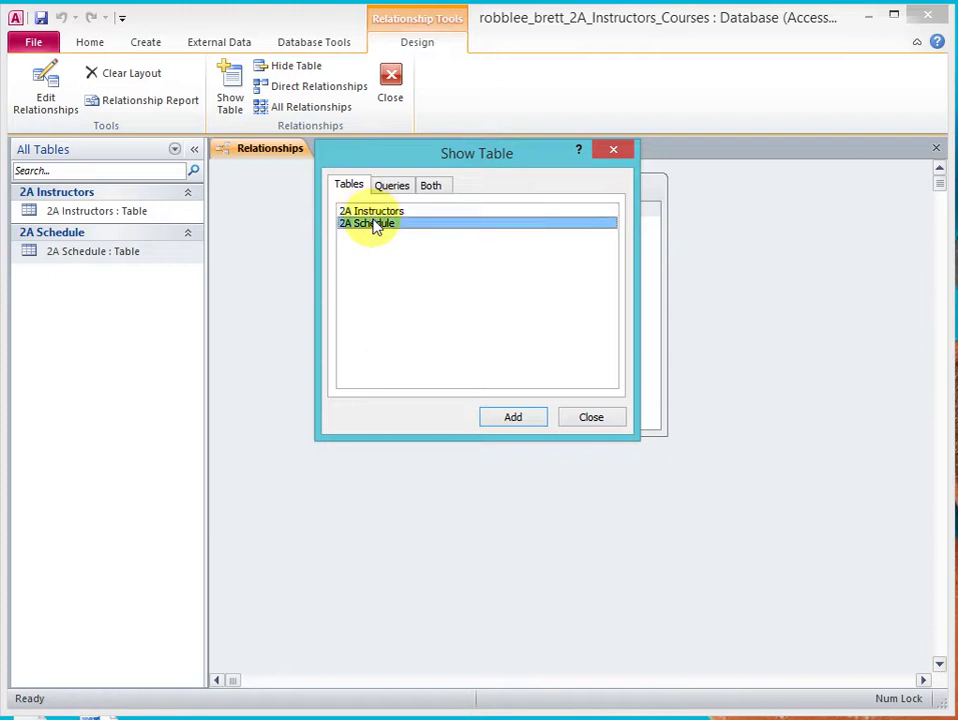
{"action": "left_click", "coordinate": [596, 417]}
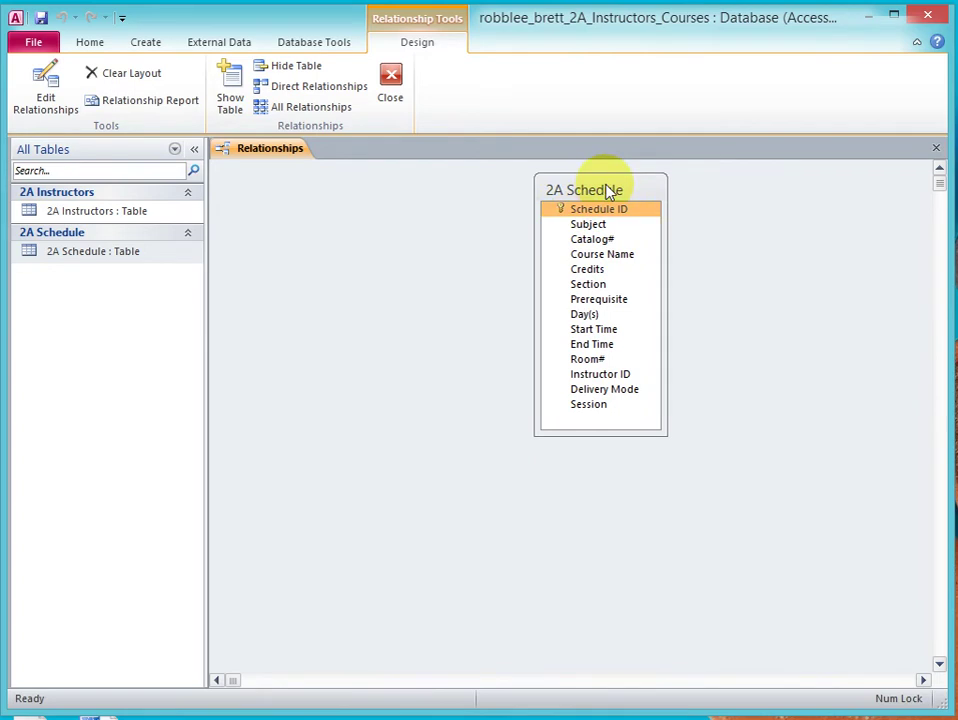
{"action": "left_click", "coordinate": [306, 68]}
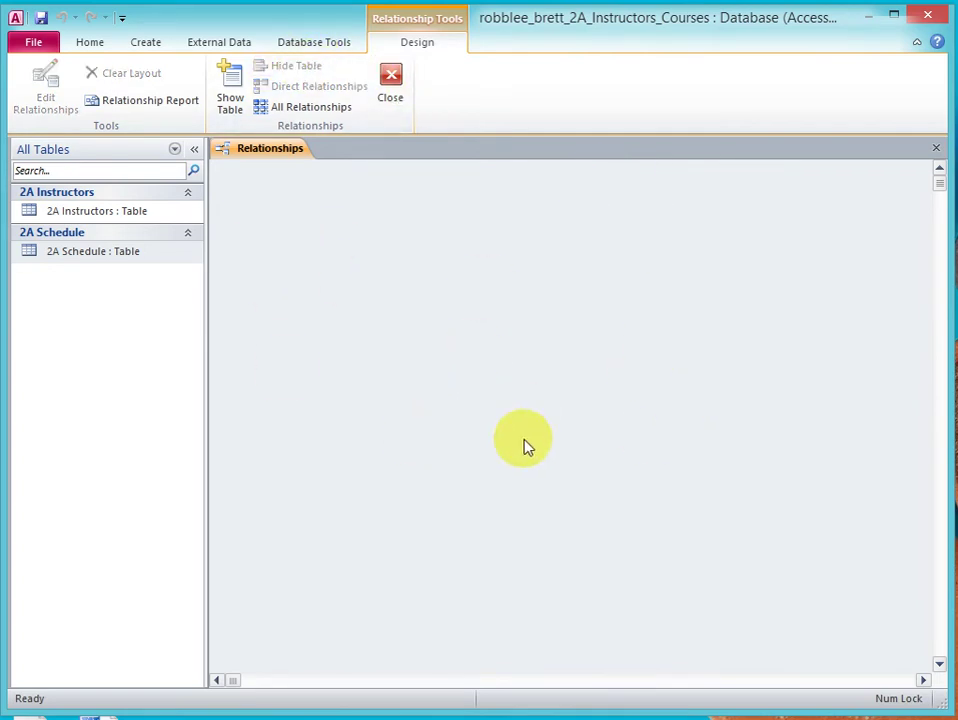
Step: Add the 2A Schedule table and the 2A Instructors table to the empty relationships layout
{"action": "left_click", "coordinate": [230, 97]}
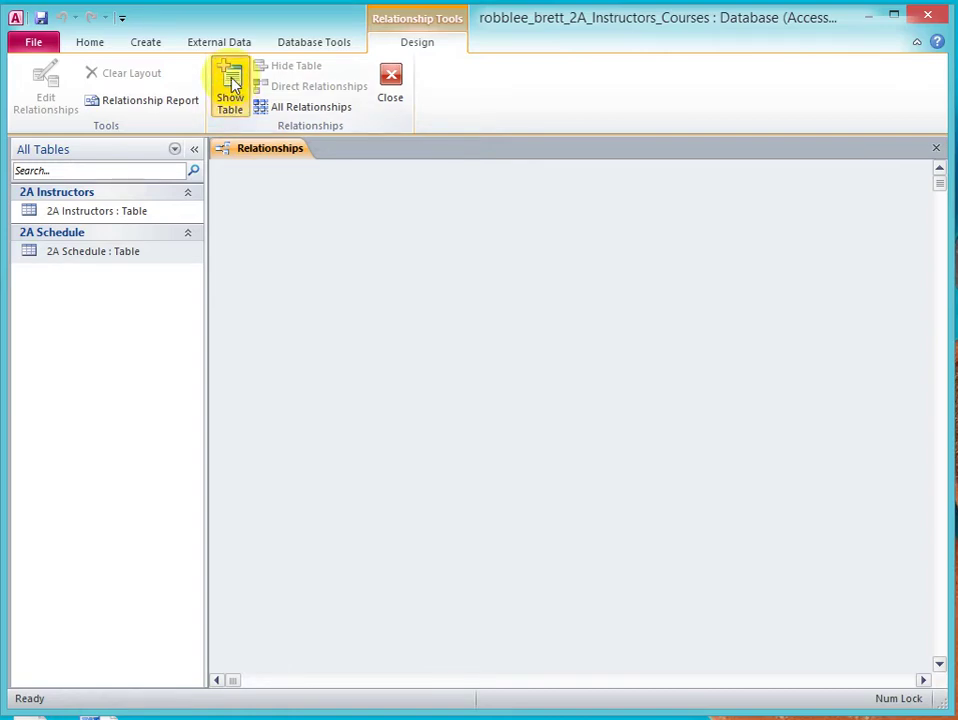
{"action": "left_click", "coordinate": [384, 224]}
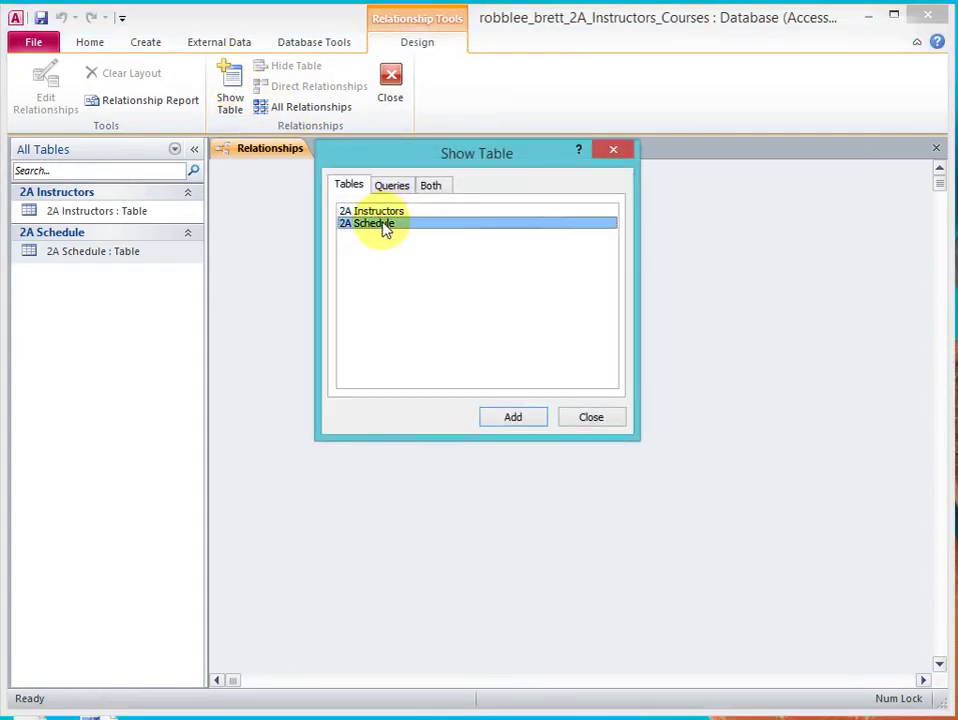
{"action": "left_click", "coordinate": [511, 418]}
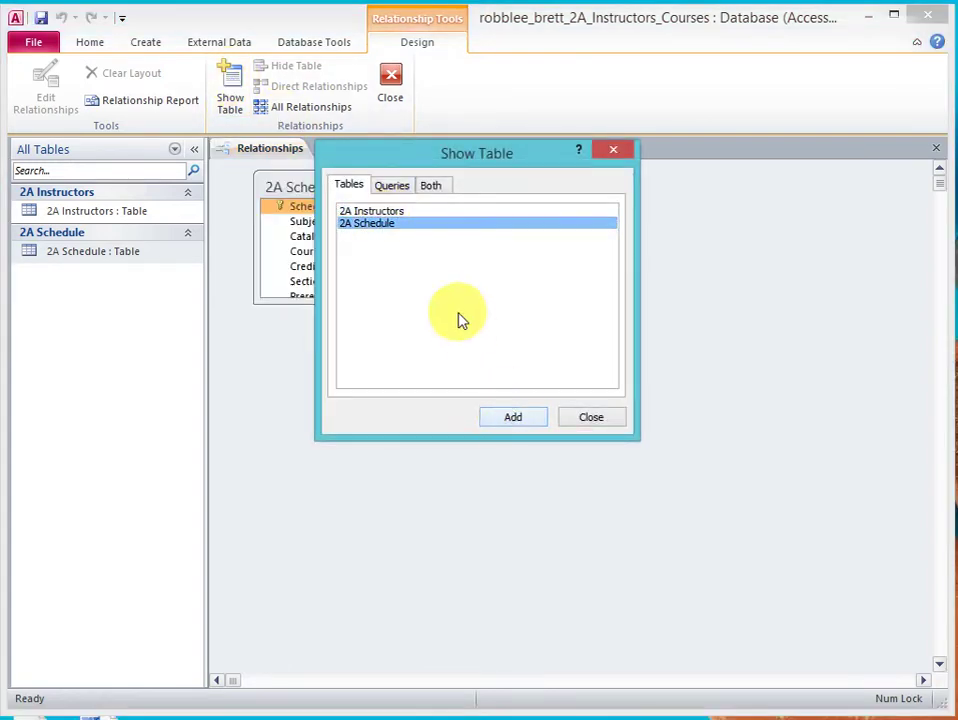
{"action": "left_click", "coordinate": [388, 212]}
{"action": "left_click", "coordinate": [520, 420]}
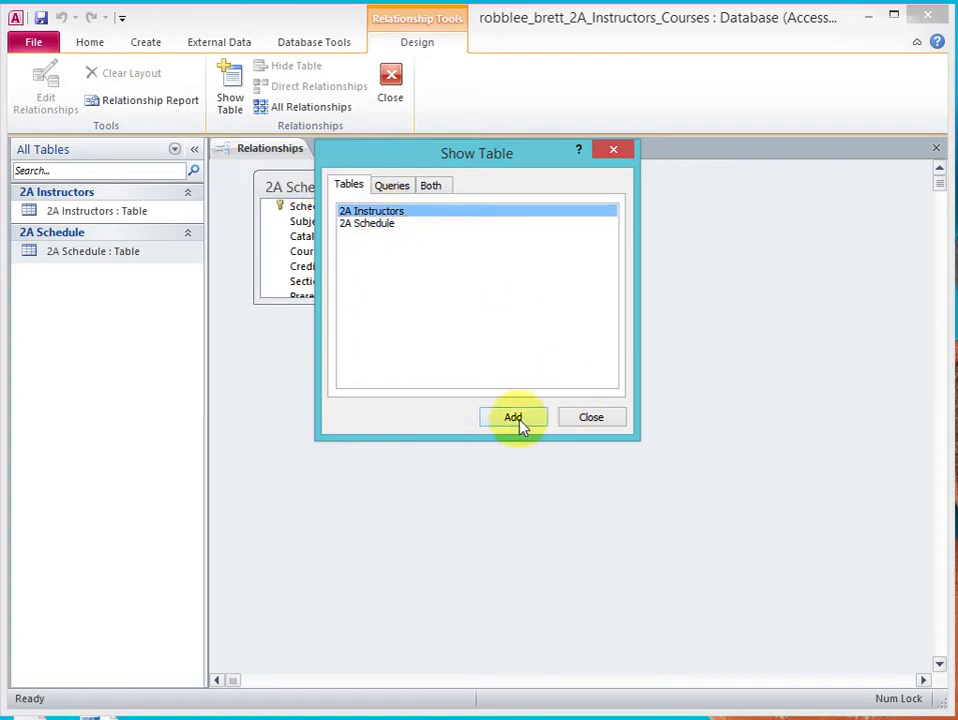
{"action": "left_click", "coordinate": [591, 418]}
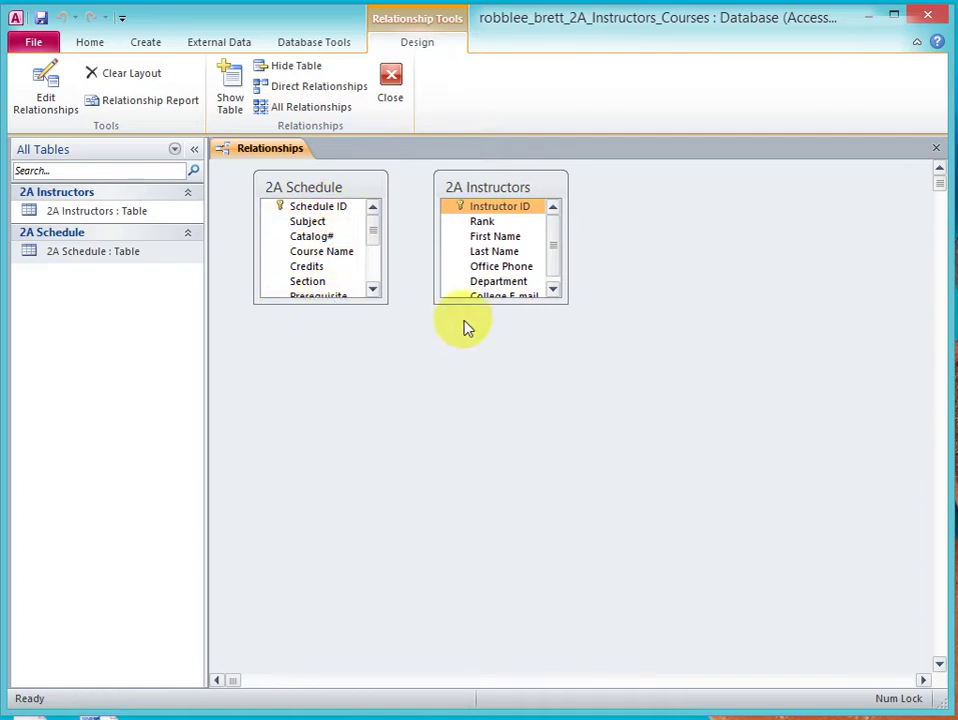
Step: Enlarge both field lists until all their fields show, and move 2A Instructors farther from 2A Schedule
{"action": "left_click_drag", "start_coordinate": [565, 300], "coordinate": [645, 462]}
{"action": "left_click_drag", "start_coordinate": [387, 304], "coordinate": [415, 441]}
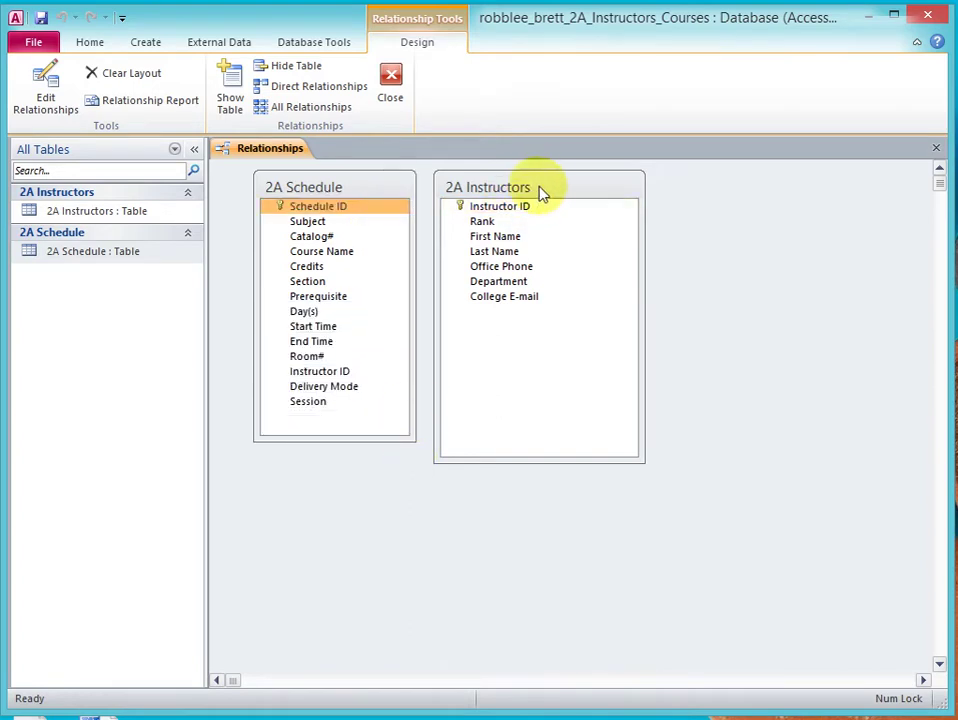
{"action": "left_click_drag", "start_coordinate": [546, 191], "coordinate": [661, 190]}
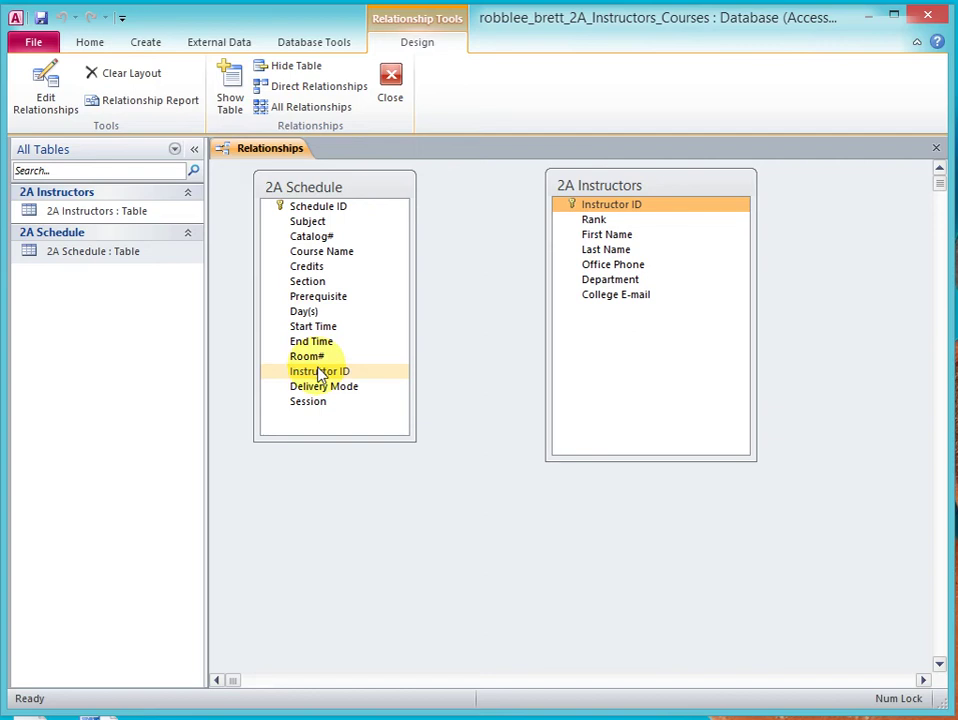
Step: Create a relationship between the Instructor ID fields of 2A Schedule and 2A Instructors with Enforce Referential Integrity enabled
{"action": "left_click_drag", "start_coordinate": [320, 374], "coordinate": [618, 210]}
{"action": "left_click", "coordinate": [334, 304]}
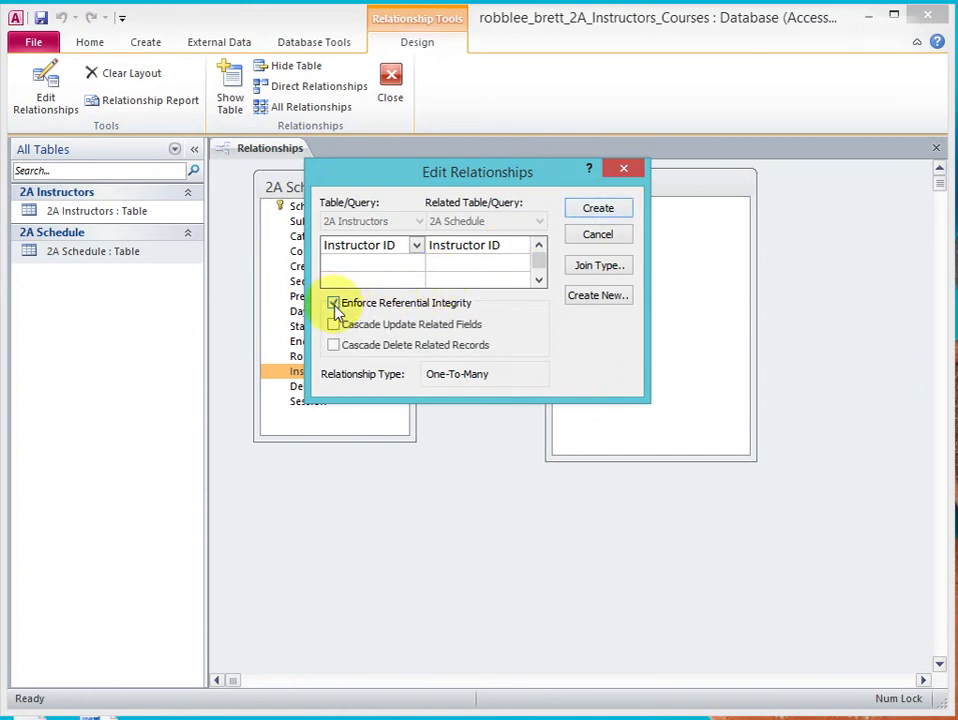
{"action": "left_click", "coordinate": [594, 208]}
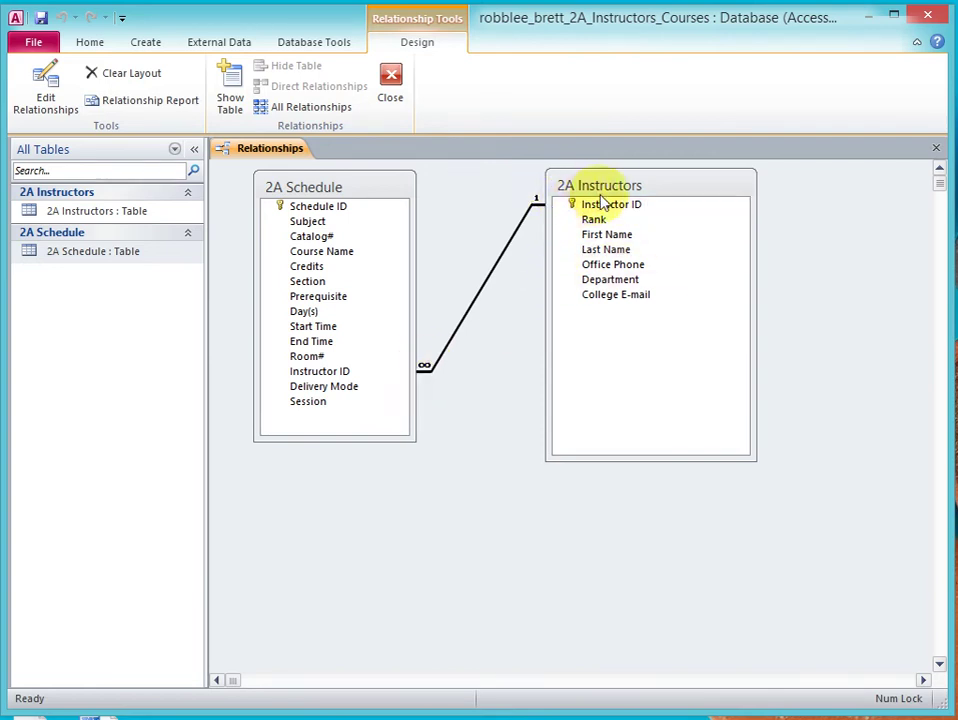
Step: Rearrange the field lists with 2A Instructors to the left of 2A Schedule, and shorten the 2A Instructors list to fit its fields
{"action": "left_click_drag", "start_coordinate": [607, 190], "coordinate": [367, 358]}
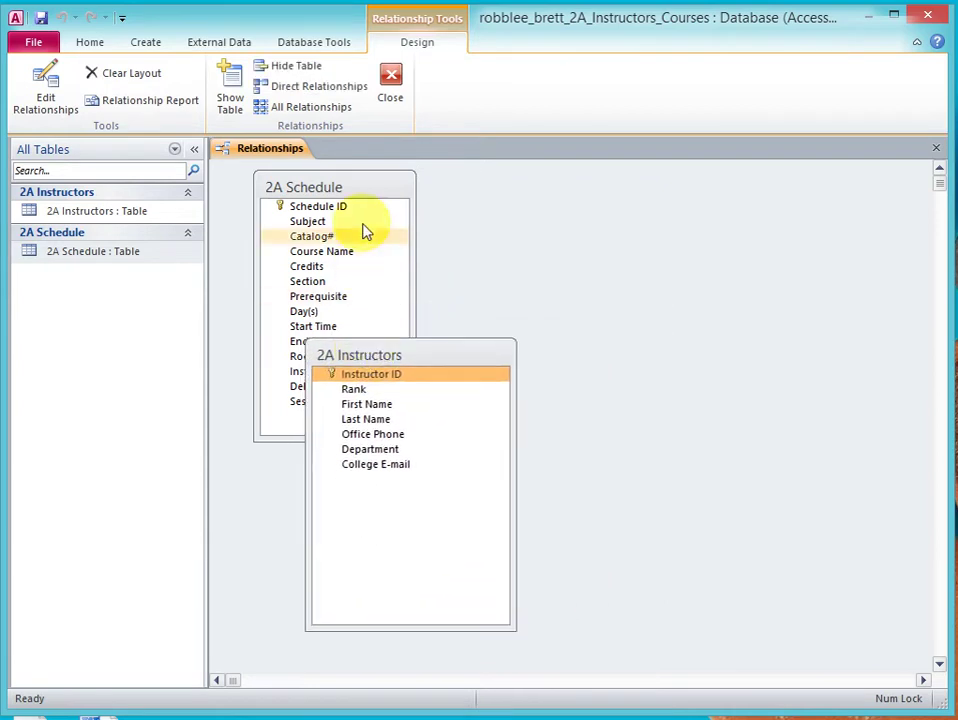
{"action": "left_click_drag", "start_coordinate": [357, 199], "coordinate": [723, 357]}
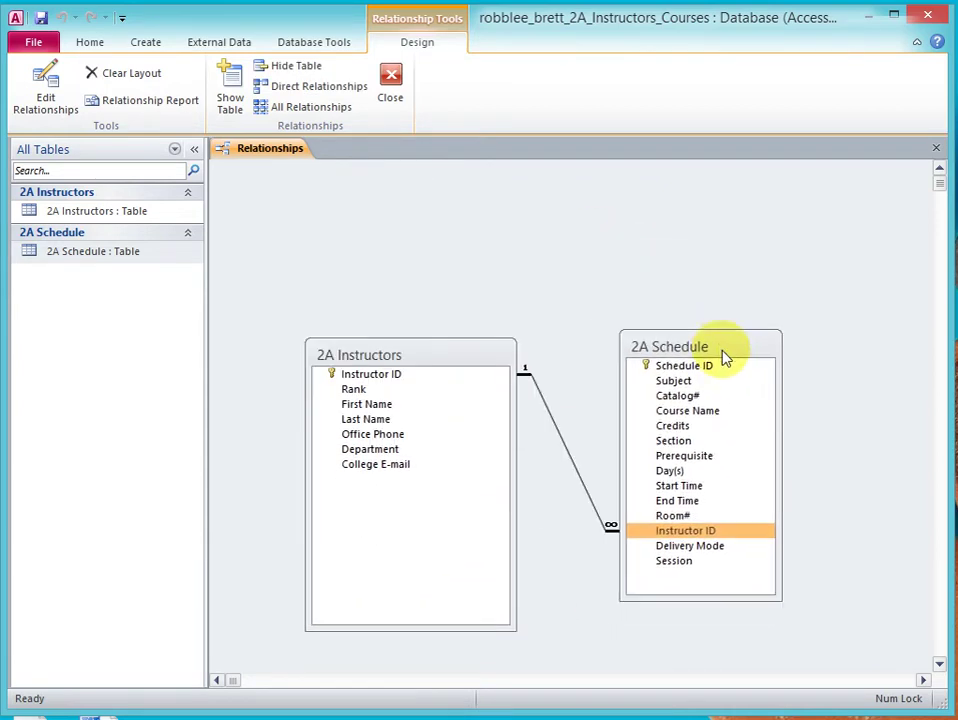
{"action": "left_click_drag", "start_coordinate": [456, 349], "coordinate": [409, 238]}
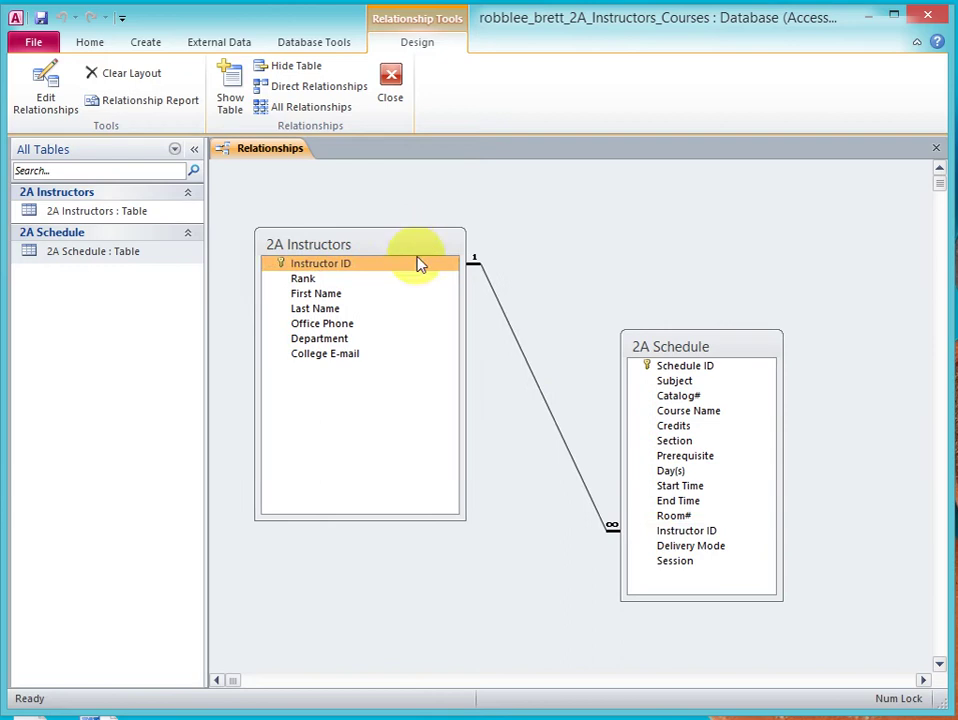
{"action": "left_click_drag", "start_coordinate": [665, 344], "coordinate": [632, 256]}
{"action": "left_click_drag", "start_coordinate": [460, 517], "coordinate": [450, 396]}
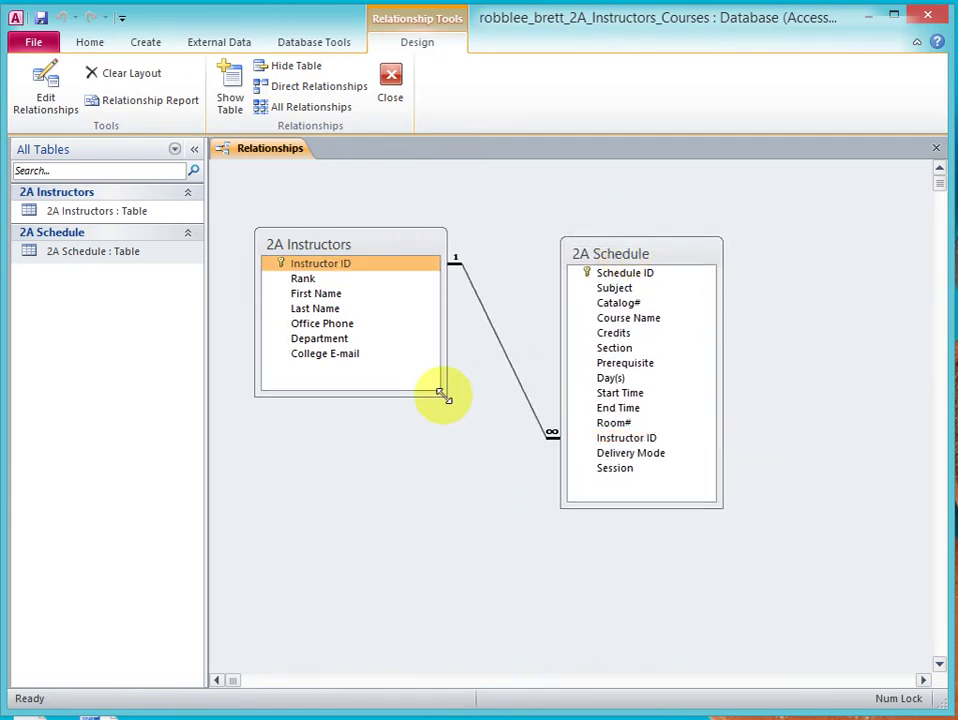
{"action": "left_click", "coordinate": [230, 92]}
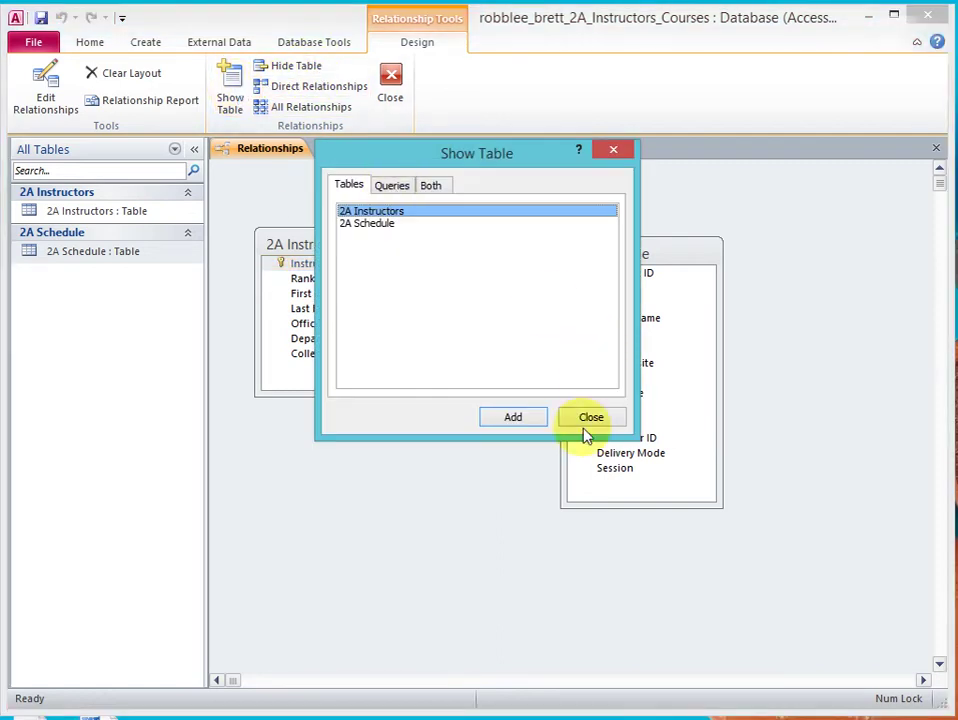
{"action": "left_click", "coordinate": [585, 420]}
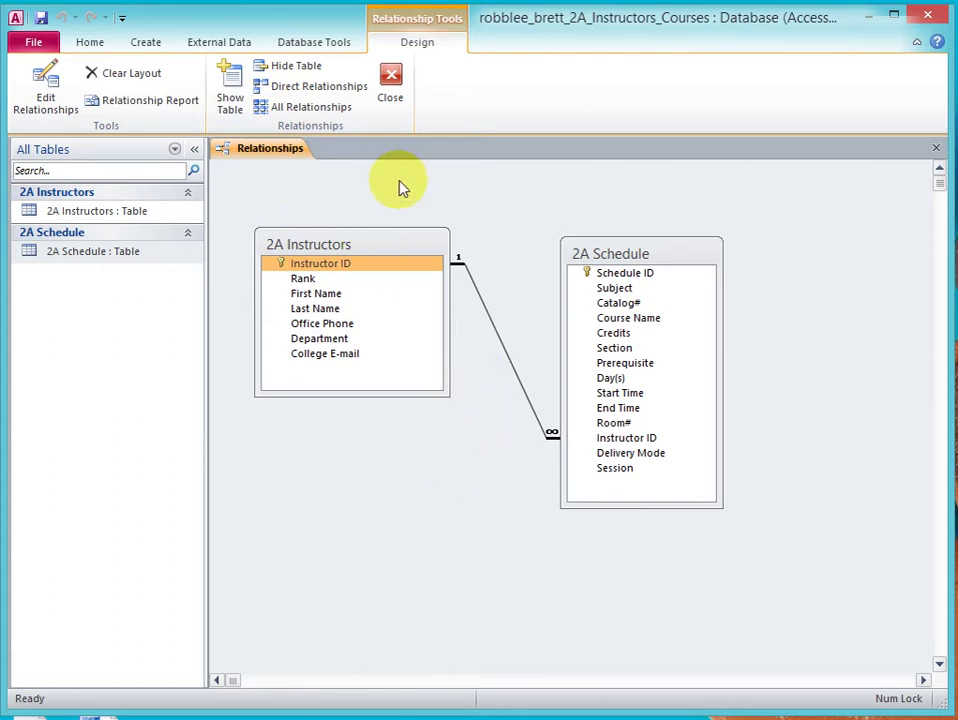
Step: Select the join line connecting the 2A Instructors and 2A Schedule tables
{"action": "left_click", "coordinate": [510, 366]}
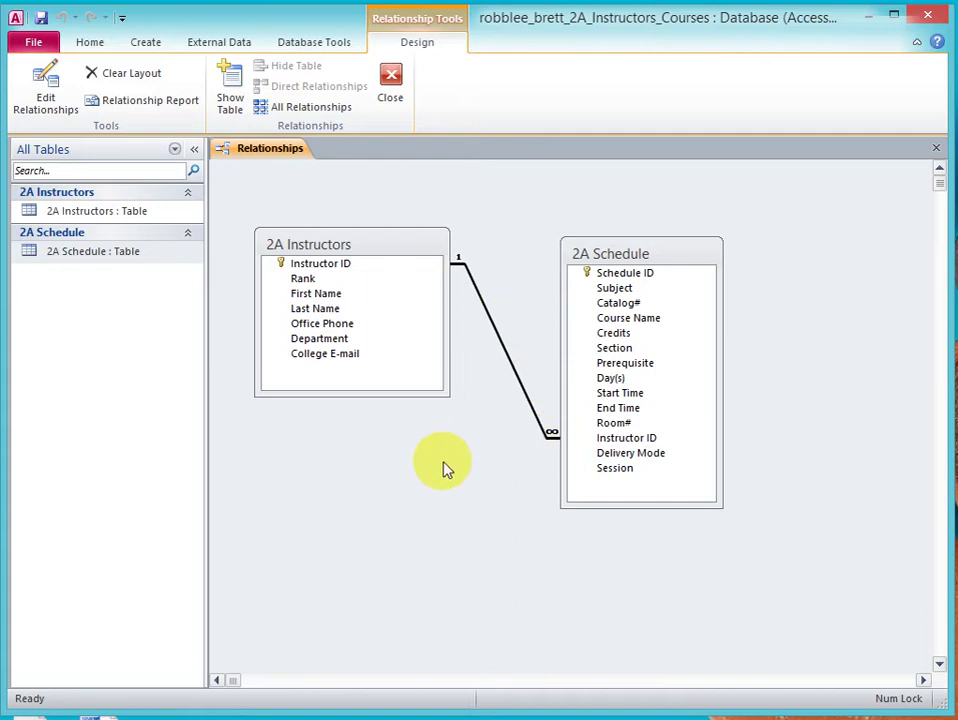
Step: Review the relationship settings of the 2A Instructors and 2A Schedule join alongside both field lists, and close them without changes
{"action": "left_click", "coordinate": [513, 368]}
{"action": "double_click", "coordinate": [513, 368]}
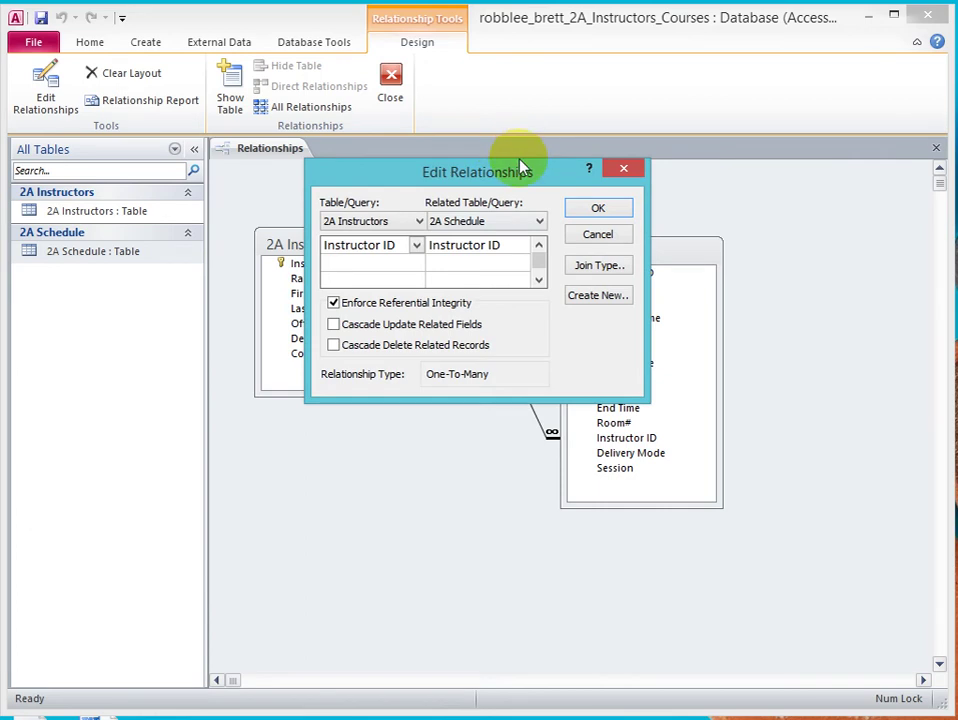
{"action": "left_click_drag", "start_coordinate": [518, 167], "coordinate": [404, 434]}
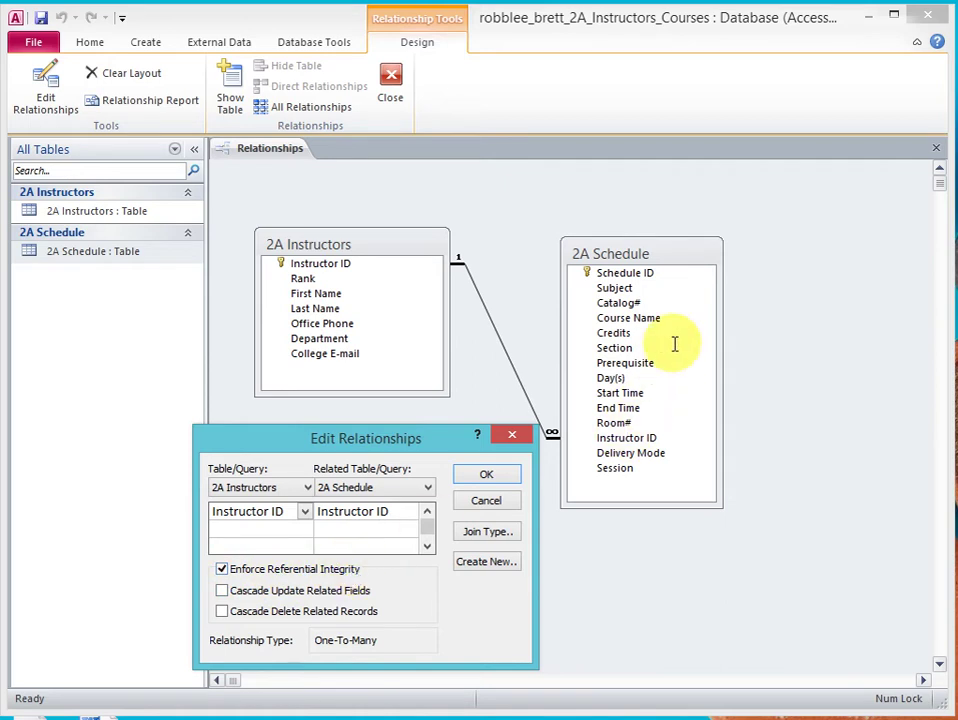
{"action": "left_click", "coordinate": [688, 256]}
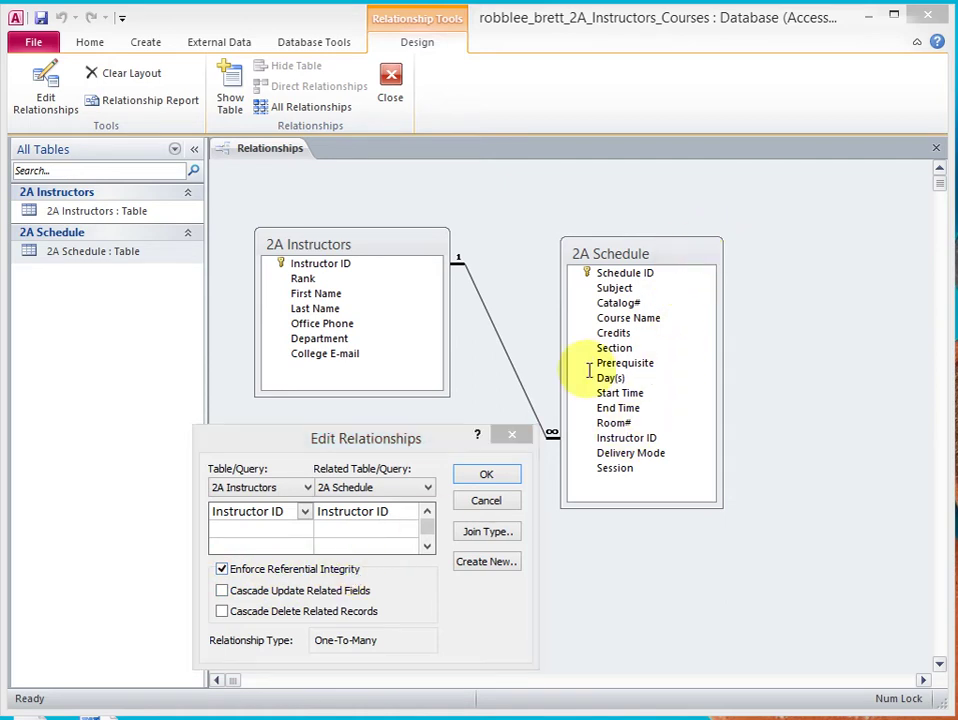
{"action": "left_click", "coordinate": [484, 503]}
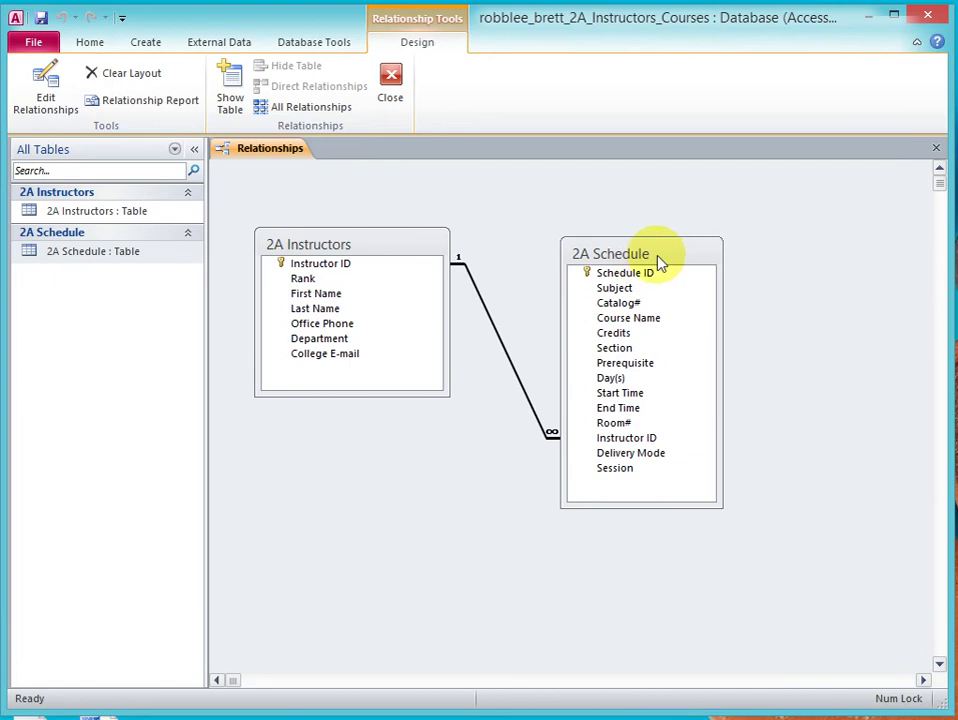
Step: Move the 2A Schedule field list slightly up and farther from 2A Instructors, and select its Instructor ID field
{"action": "left_click_drag", "start_coordinate": [660, 262], "coordinate": [708, 235]}
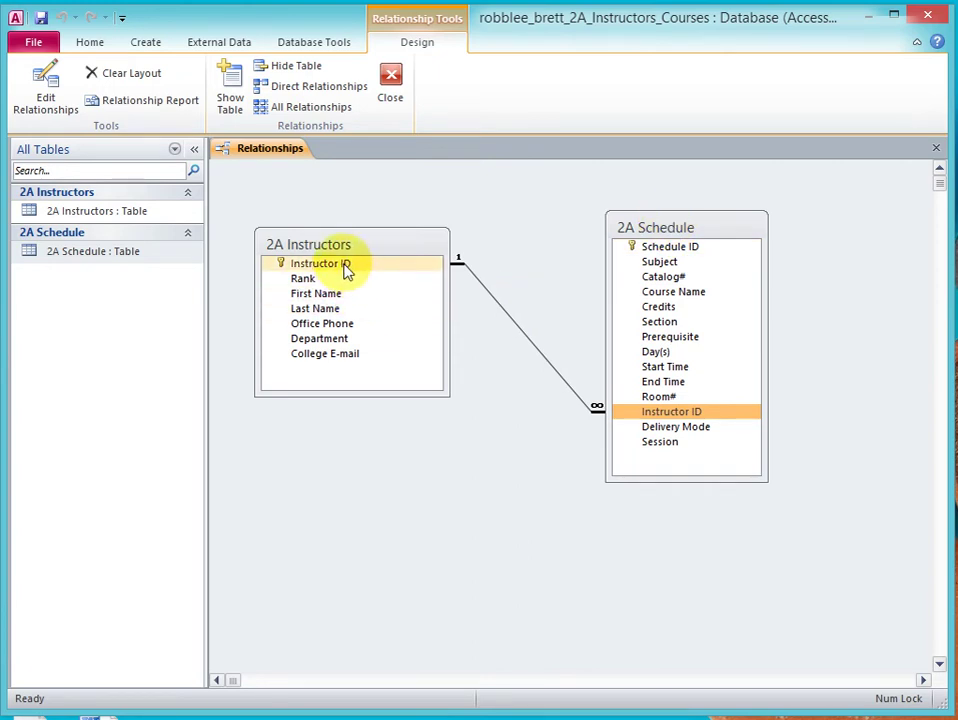
{"action": "left_click", "coordinate": [640, 411]}
Step: Check the Enforce Referential Integrity and cascade options of the join between the two tables, and cancel without changes
{"action": "double_click", "coordinate": [535, 343]}
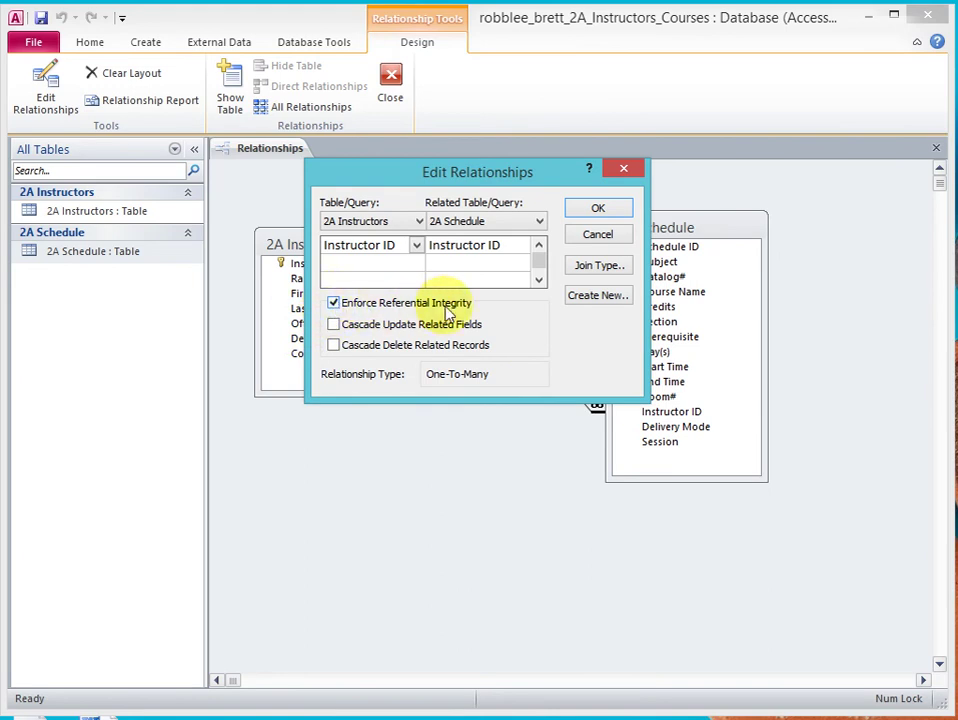
{"action": "left_click", "coordinate": [597, 236]}
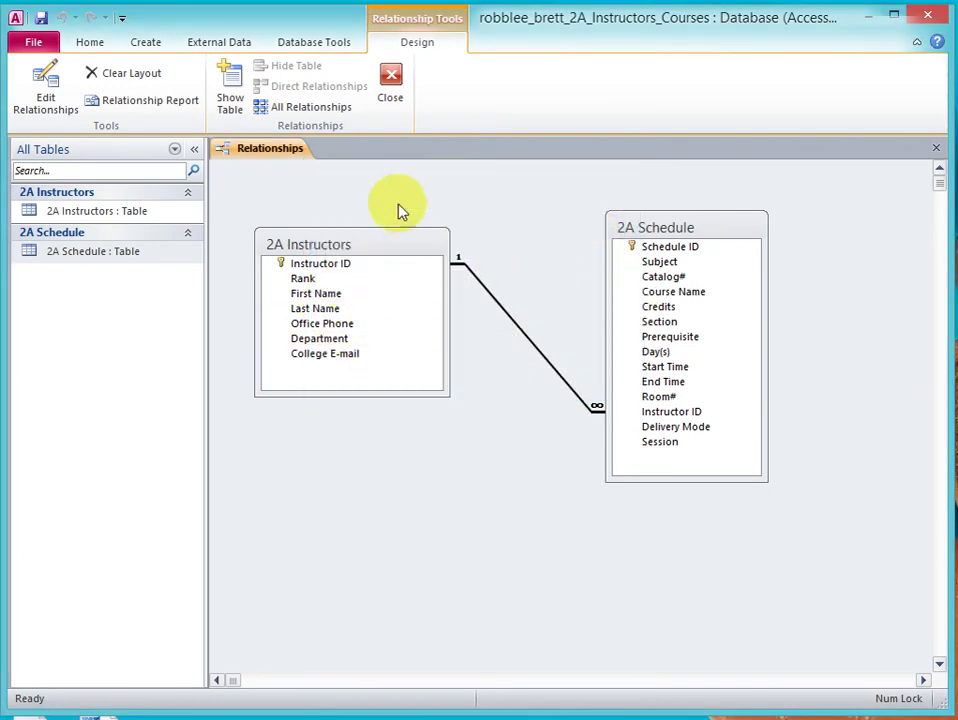